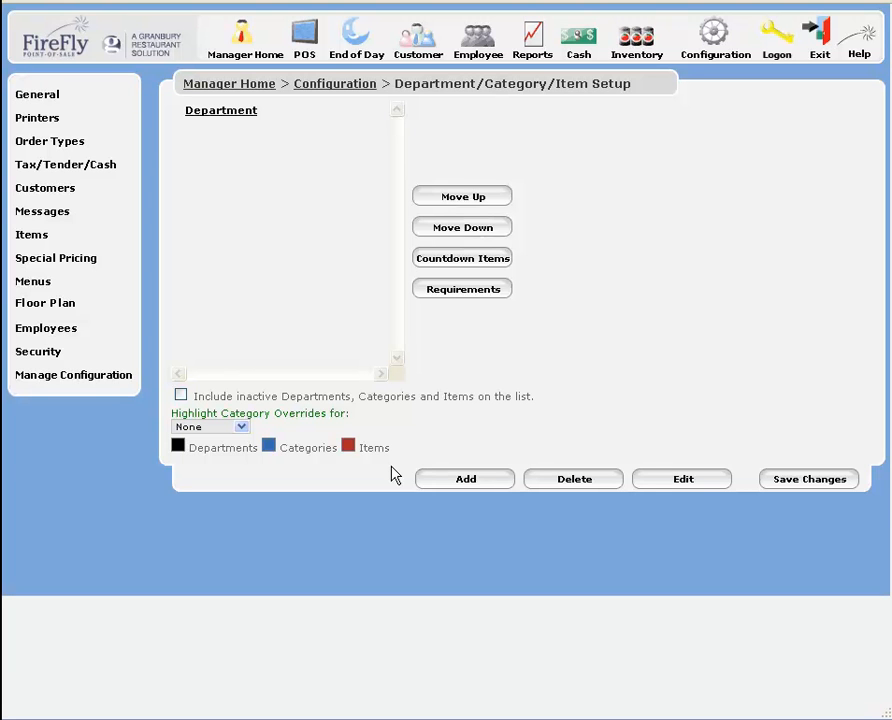
Add a new department named Pizza and enable Allow Fractional Orders.
click(458, 482)
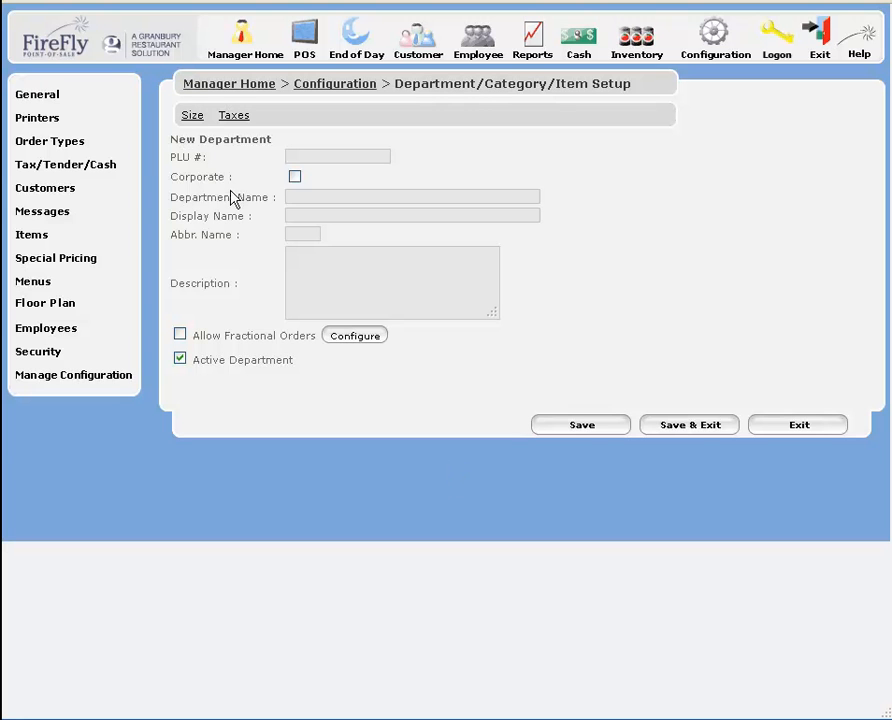
click(324, 201)
text(Pizza)
click(322, 215)
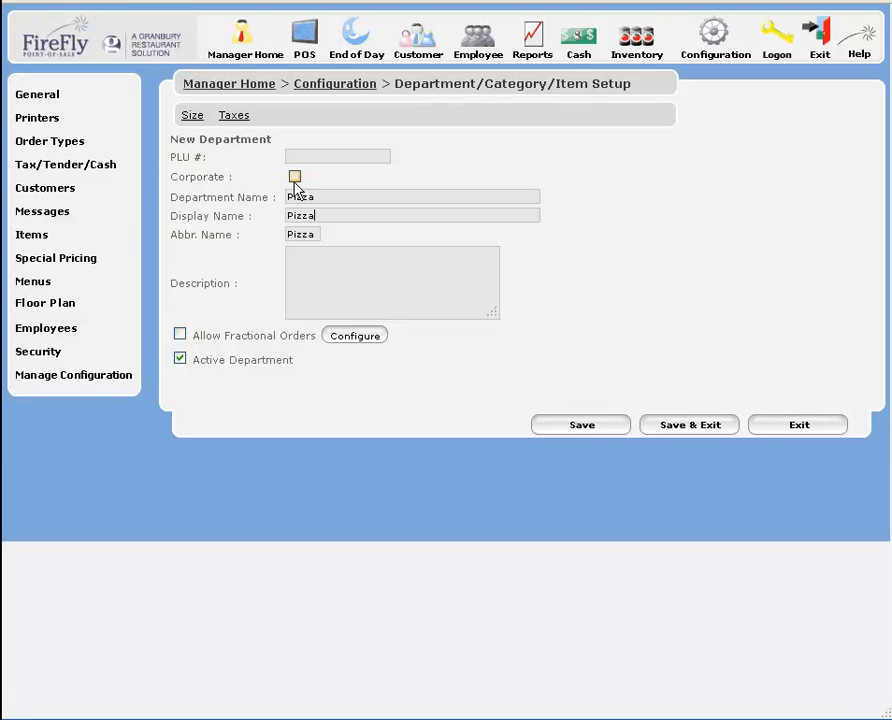
click(366, 283)
click(180, 336)
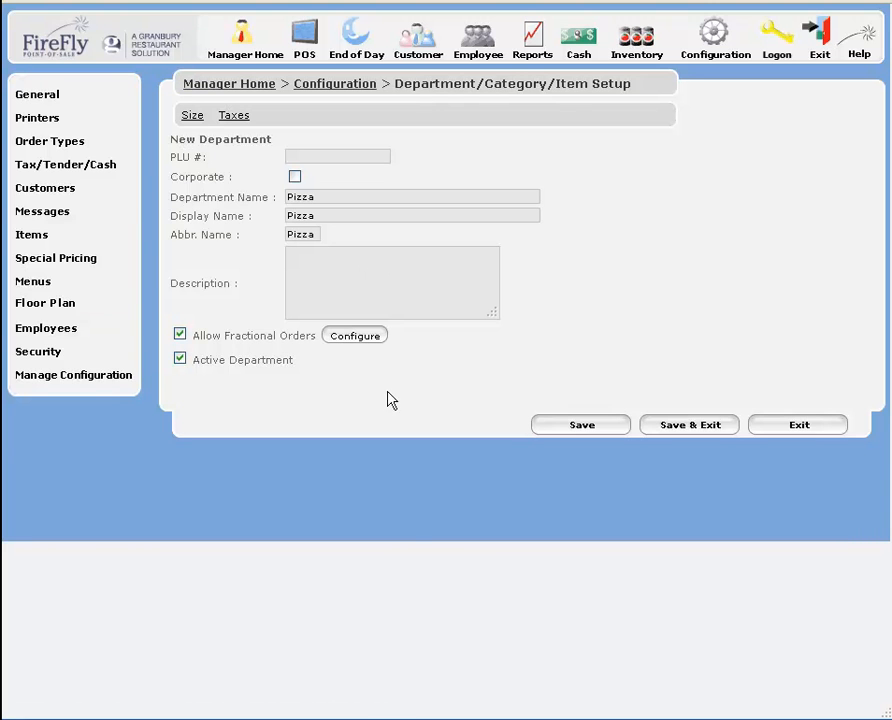
Price Pizza fractions at the average of the fractions, offer 1/2, and save the department.
click(357, 340)
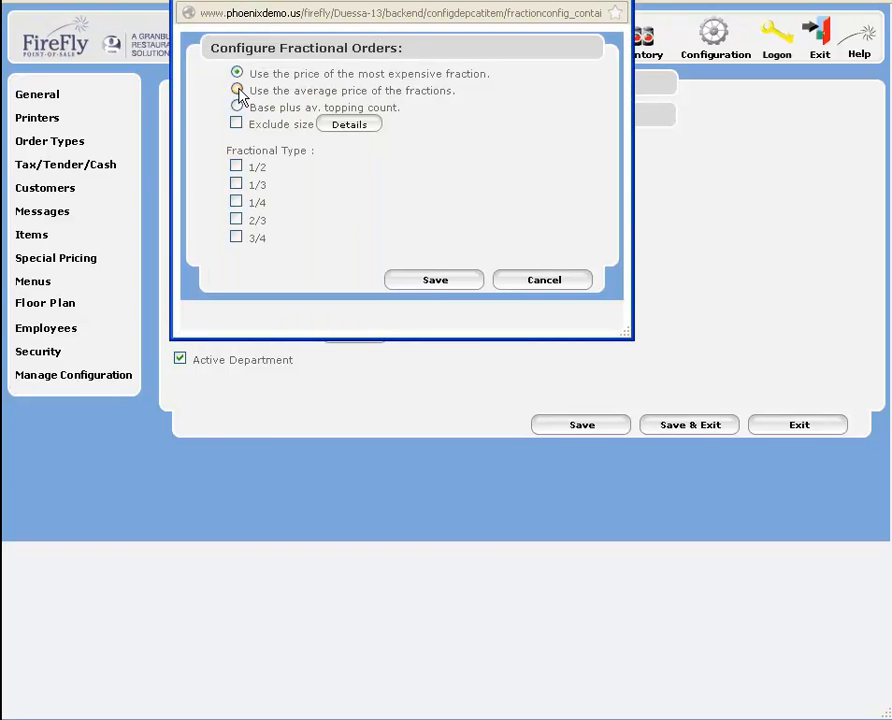
click(238, 90)
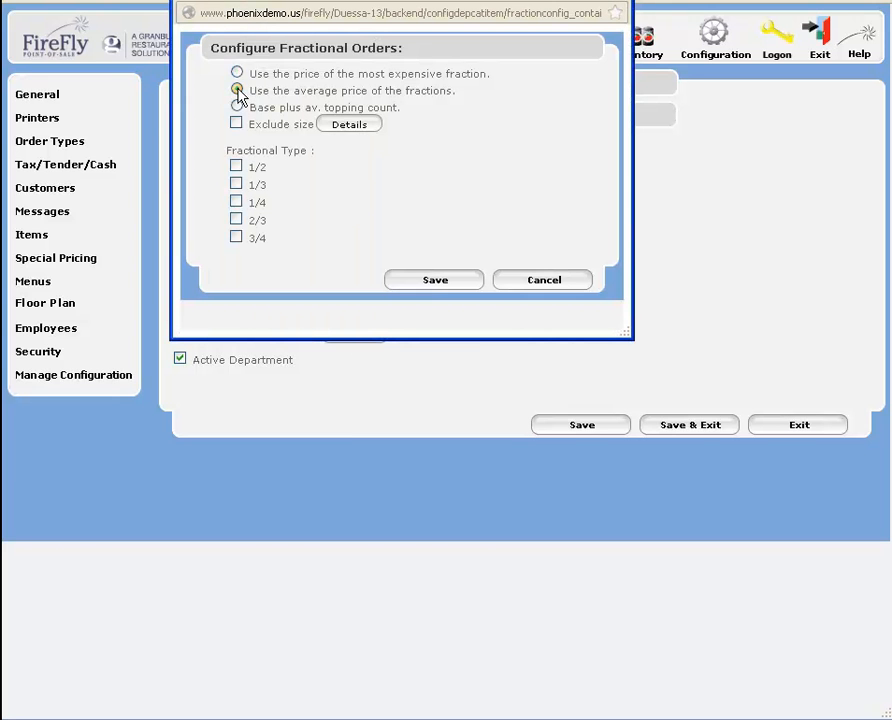
click(237, 167)
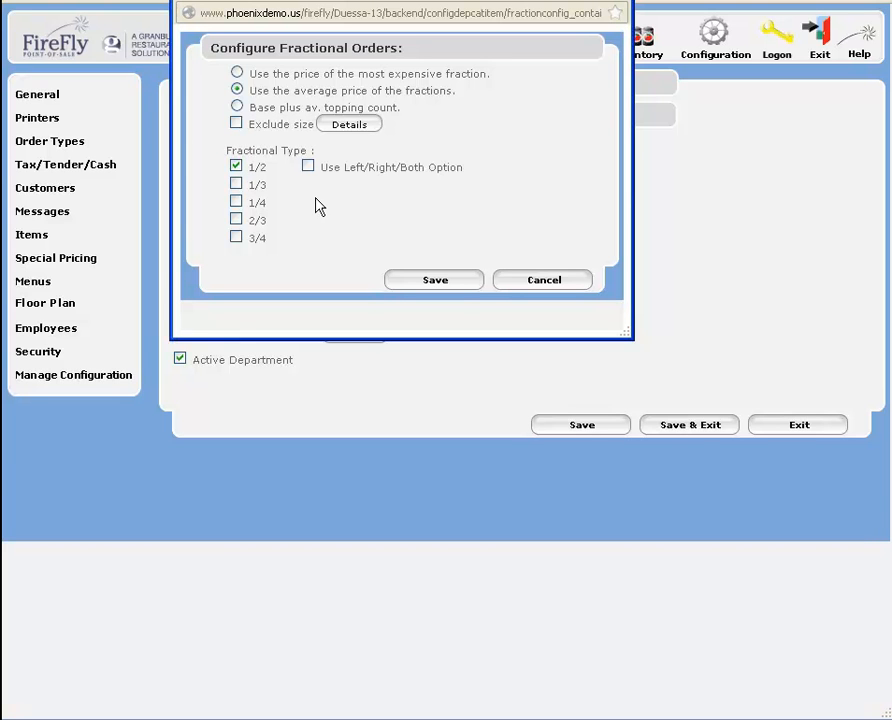
click(434, 281)
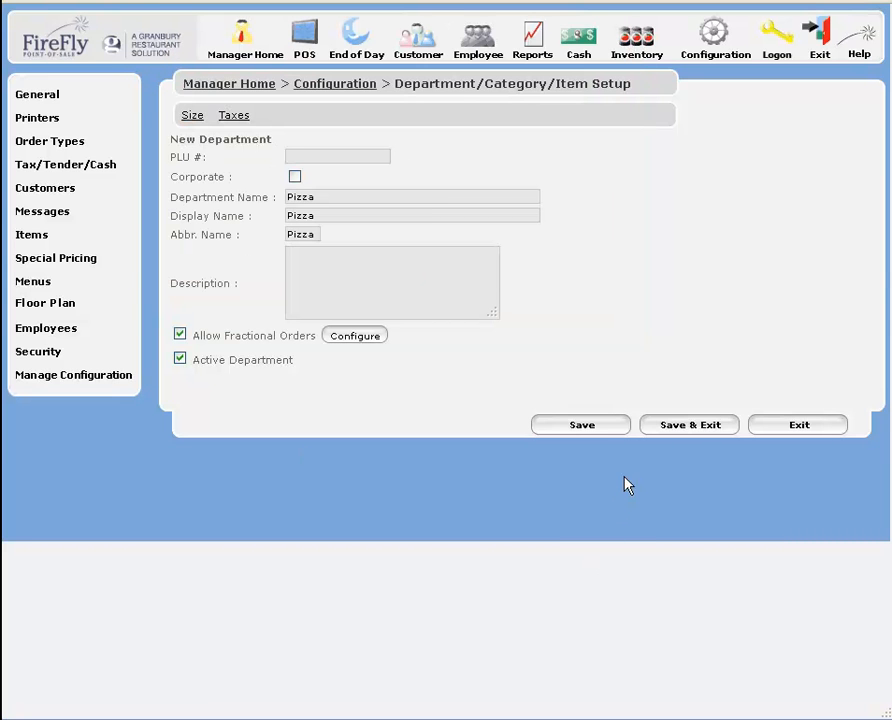
click(598, 430)
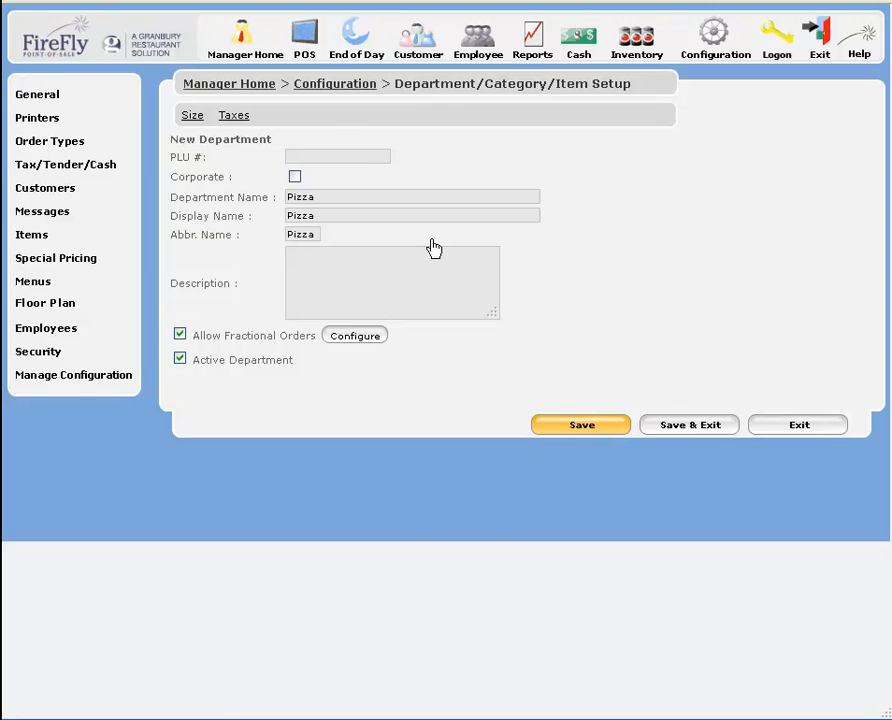
Name the first style column Size and add a Slice option with abbreviation SL.
click(193, 117)
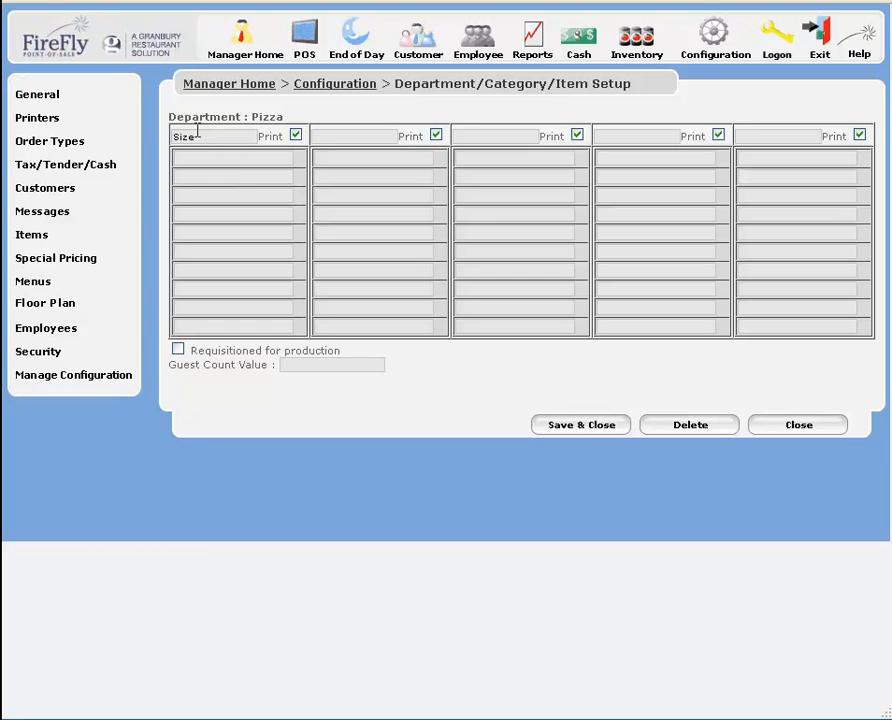
click(196, 157)
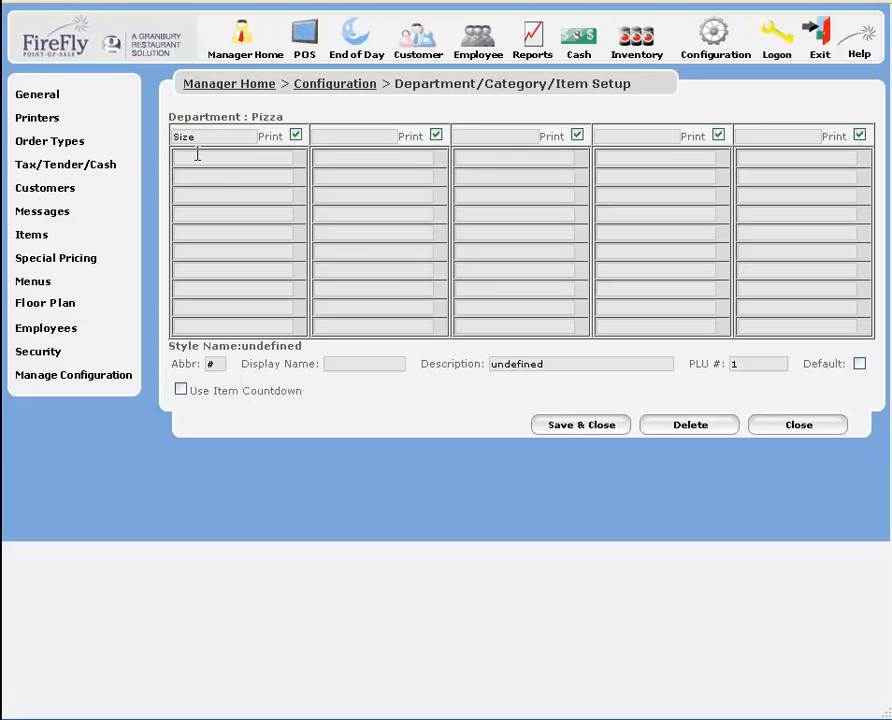
text(Slice)
click(205, 364)
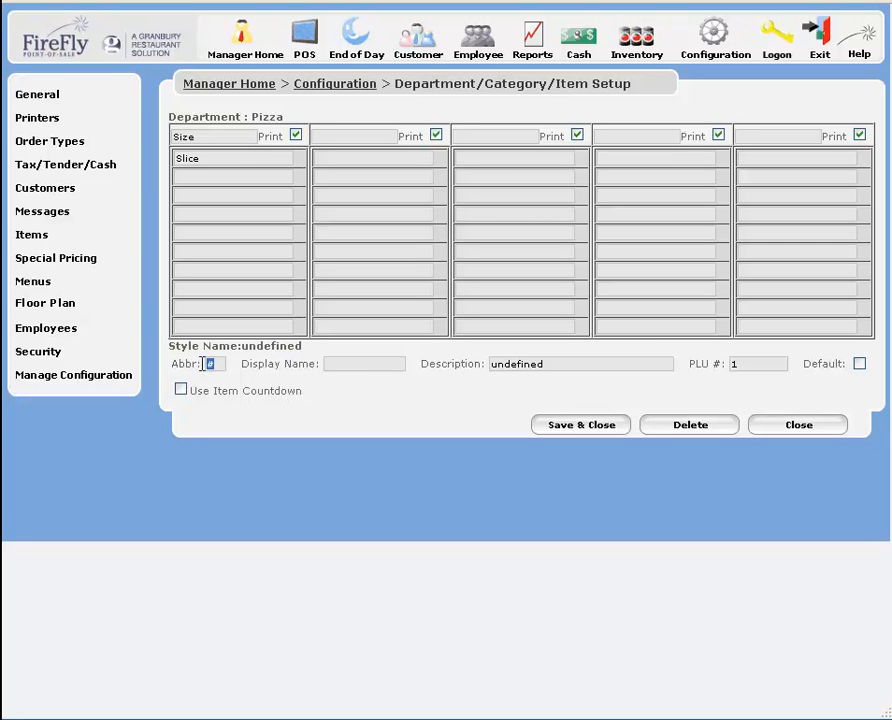
text(SL)
click(325, 364)
text(Slice)
key(Tab)
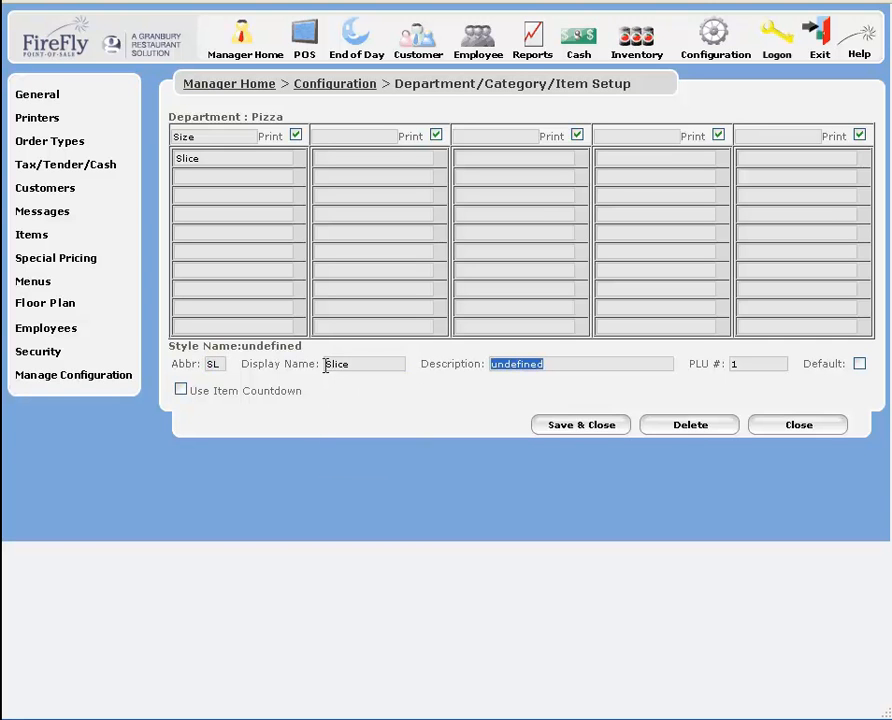
text(Slice)
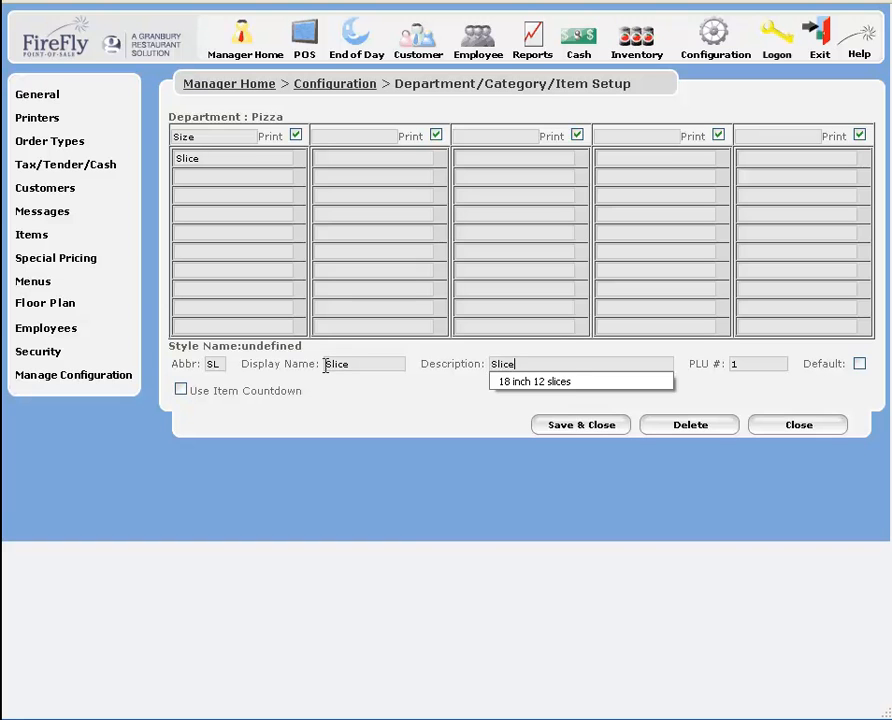
key(Tab)
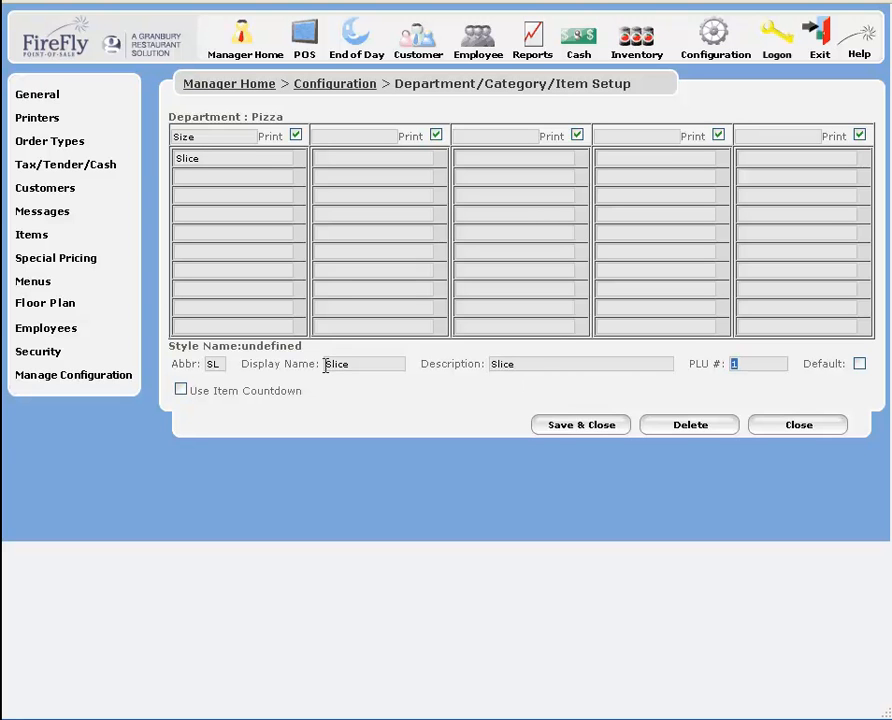
Add a Small size option with abbreviation SM and display name and description Small.
click(204, 176)
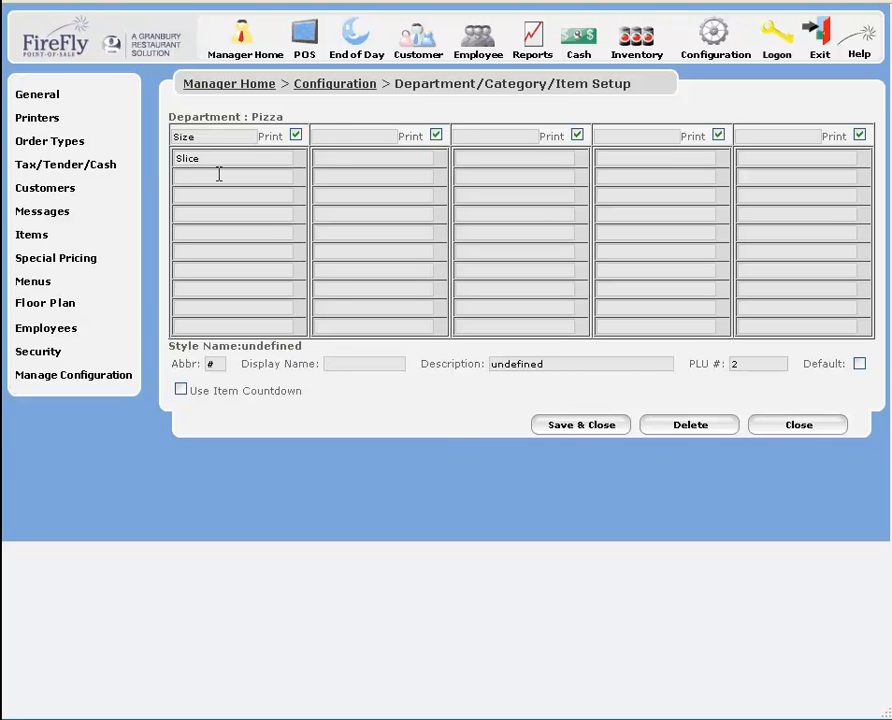
text(S)
key(BackSpace)
text(Small)
click(212, 364)
text(SM)
click(358, 363)
text(Small)
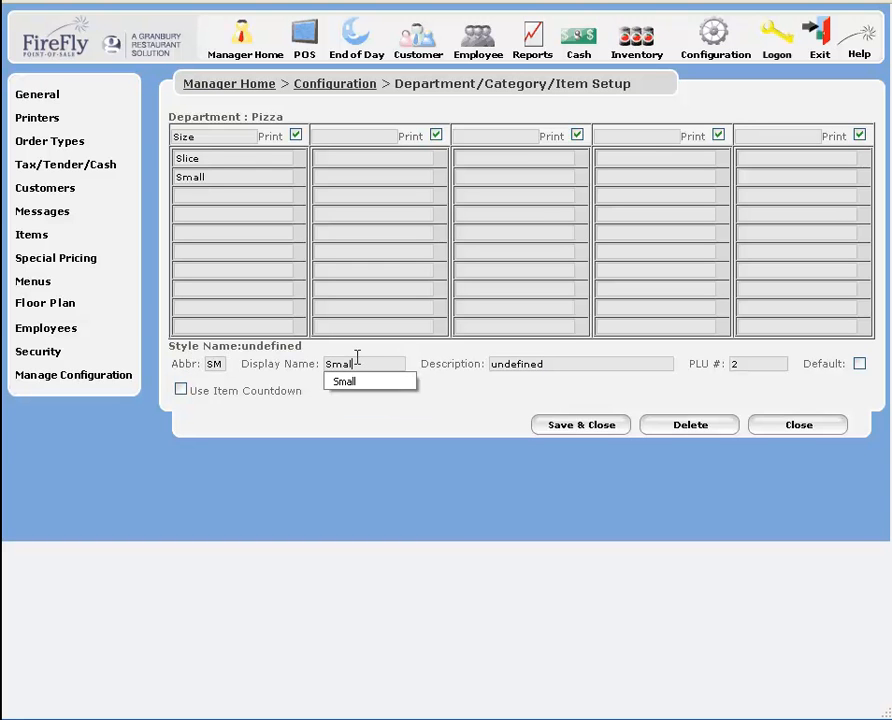
key(Tab)
text(Small)
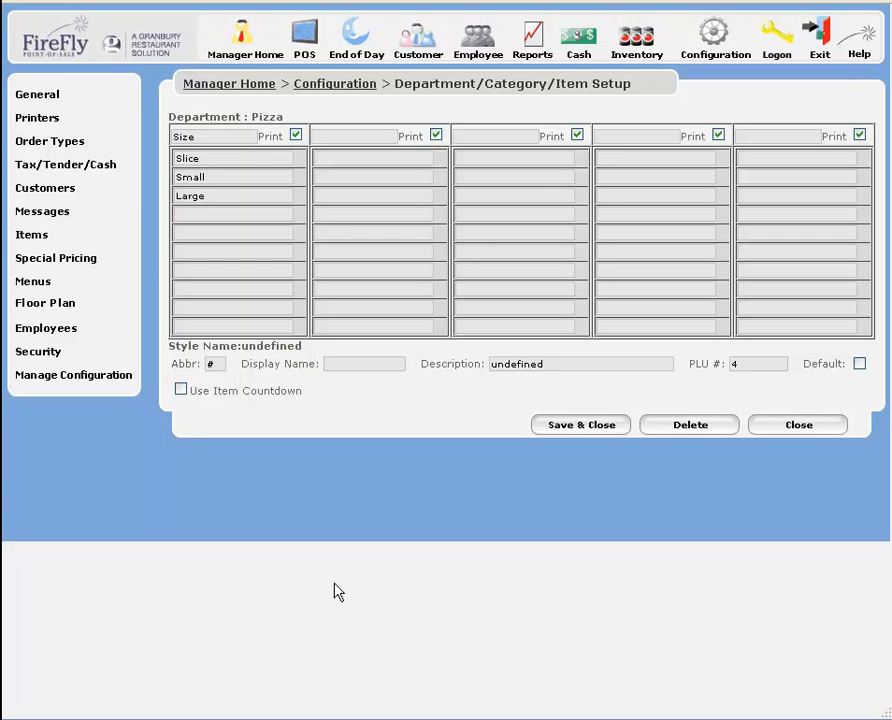
click(353, 137)
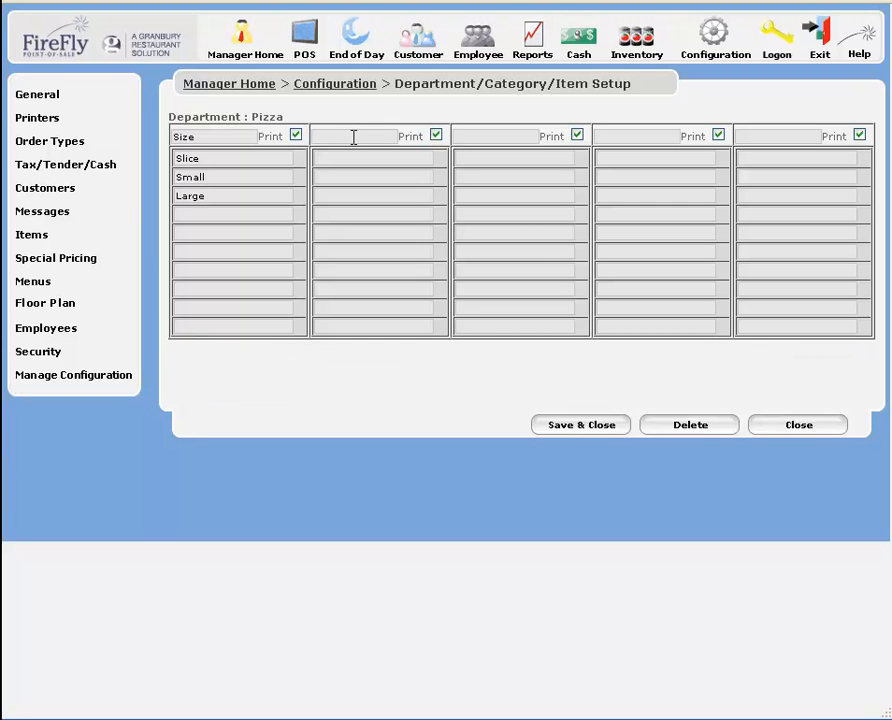
Name the second style column Crust and add a Thin option with abbreviation TN.
text(crust)
click(352, 158)
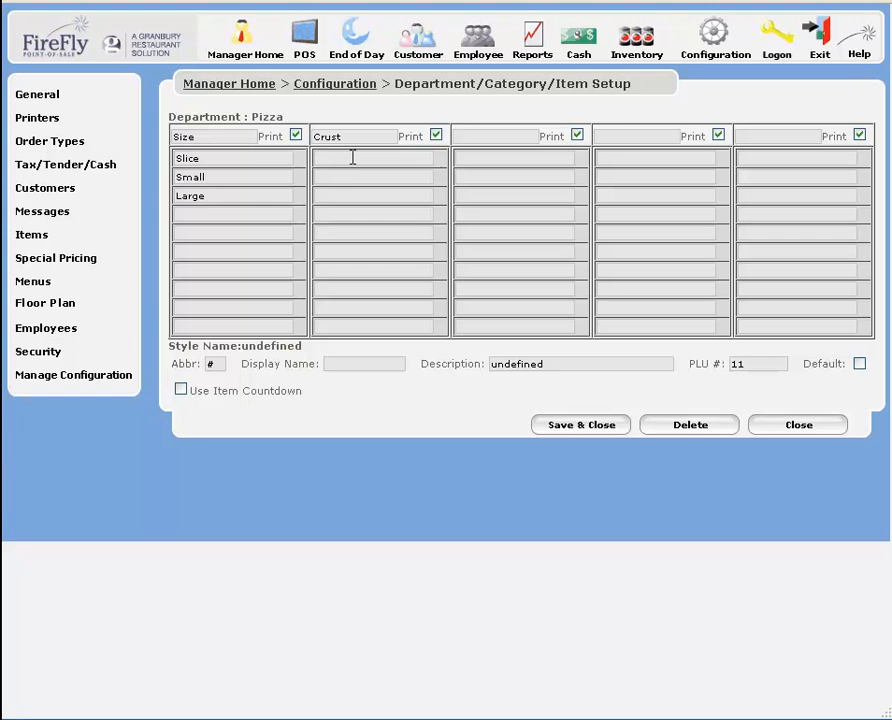
text(Thin)
click(208, 363)
text(TN)
key(Tab)
text(Thin)
key(Tab)
text(Thin)
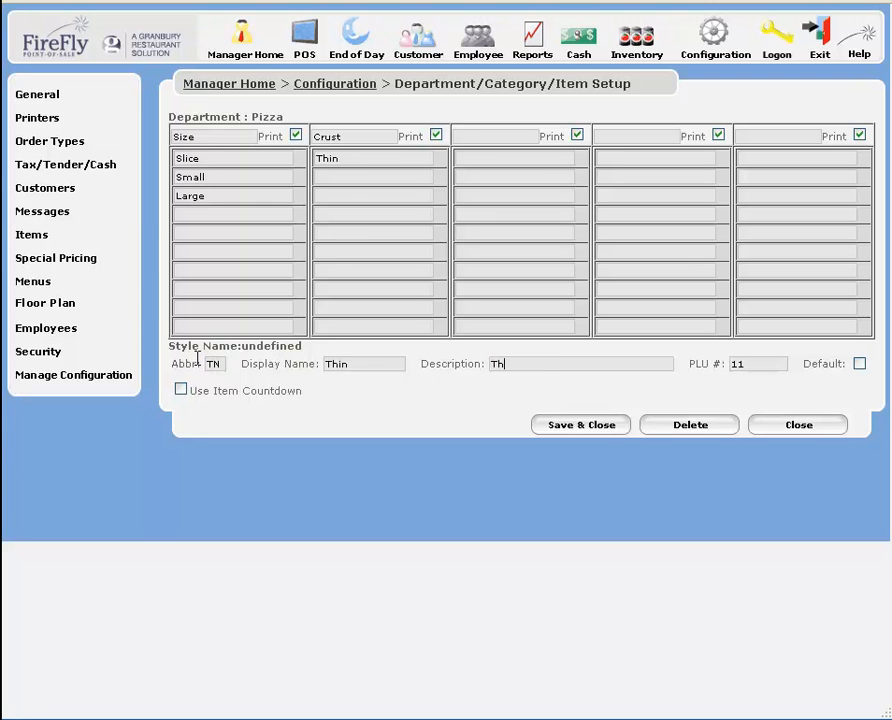
Add Thick and Gluten Free as further Crust options.
click(345, 176)
text(Thick)
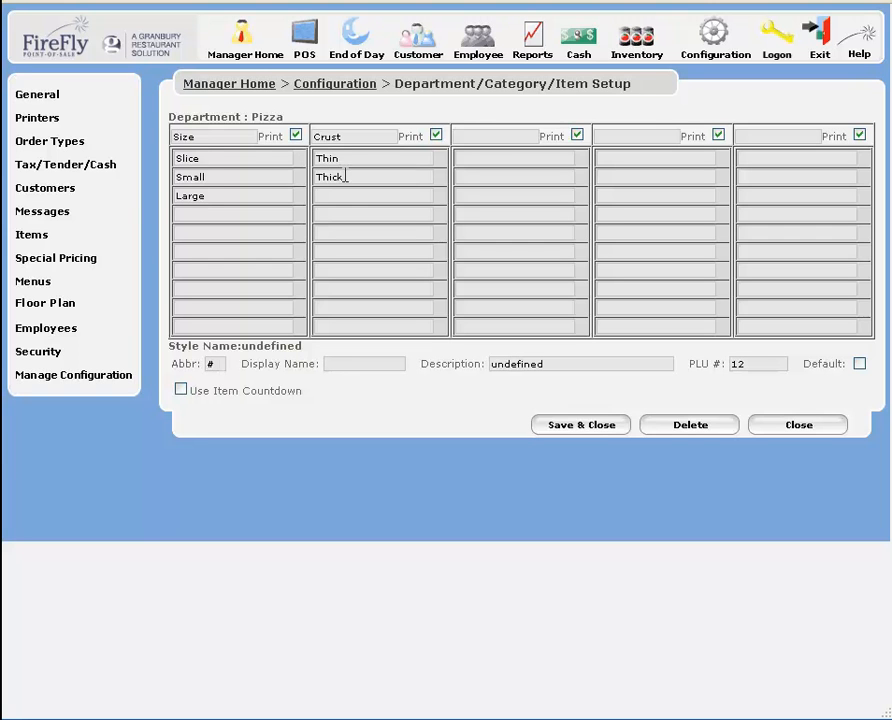
click(345, 195)
text(Gluten Free)
key(Return)
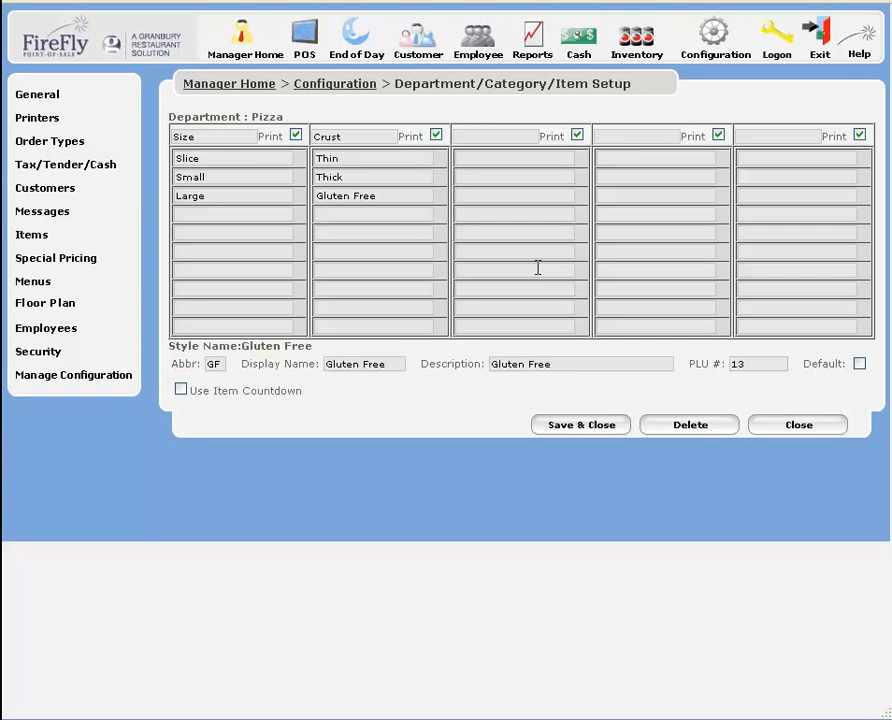
Save the Pizza styles, assign Sales Tax to the department, and return to the department list.
click(573, 428)
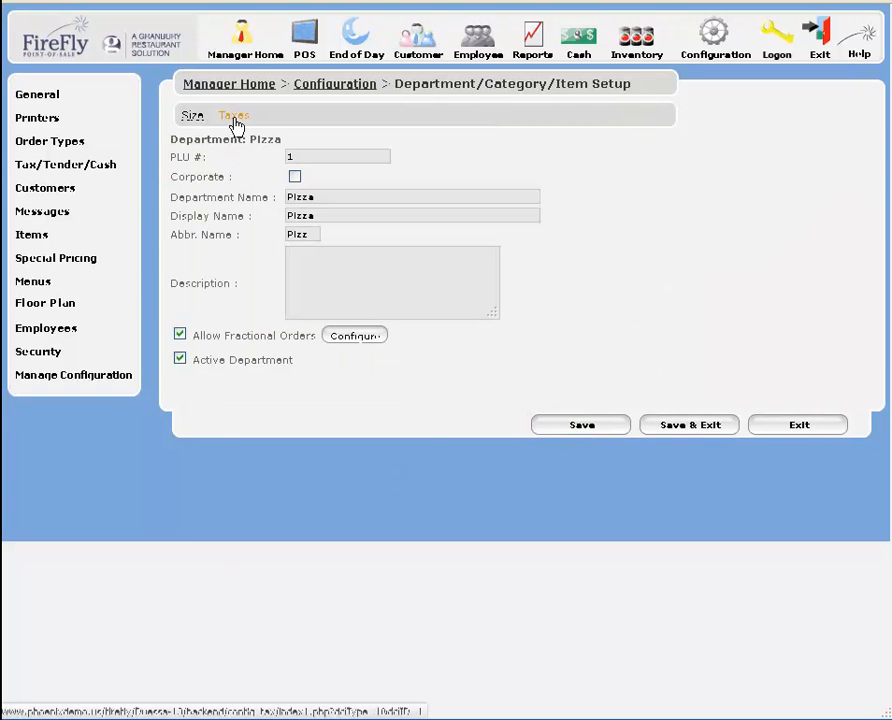
click(234, 118)
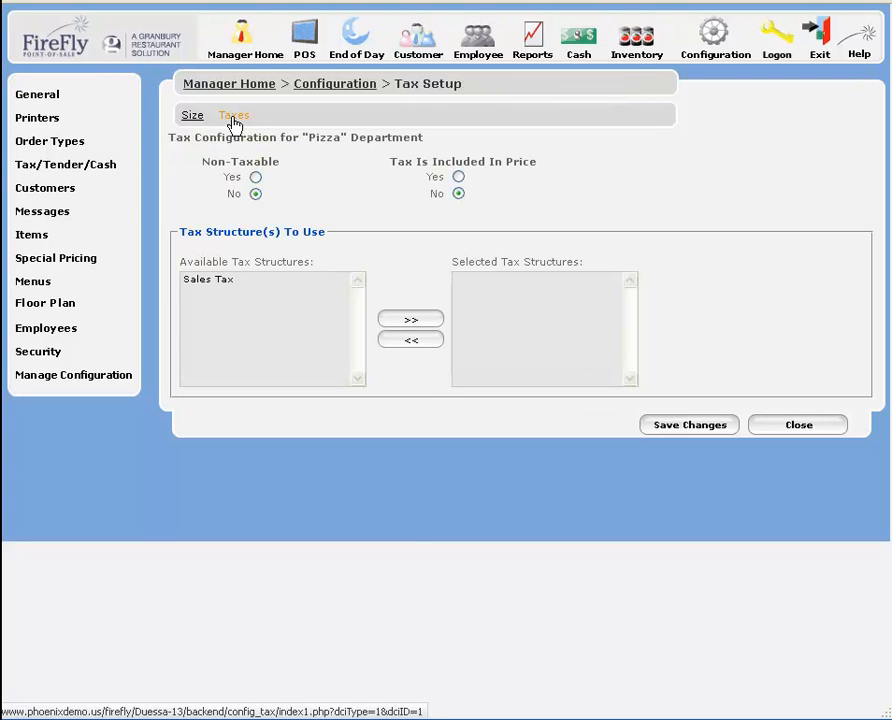
click(206, 283)
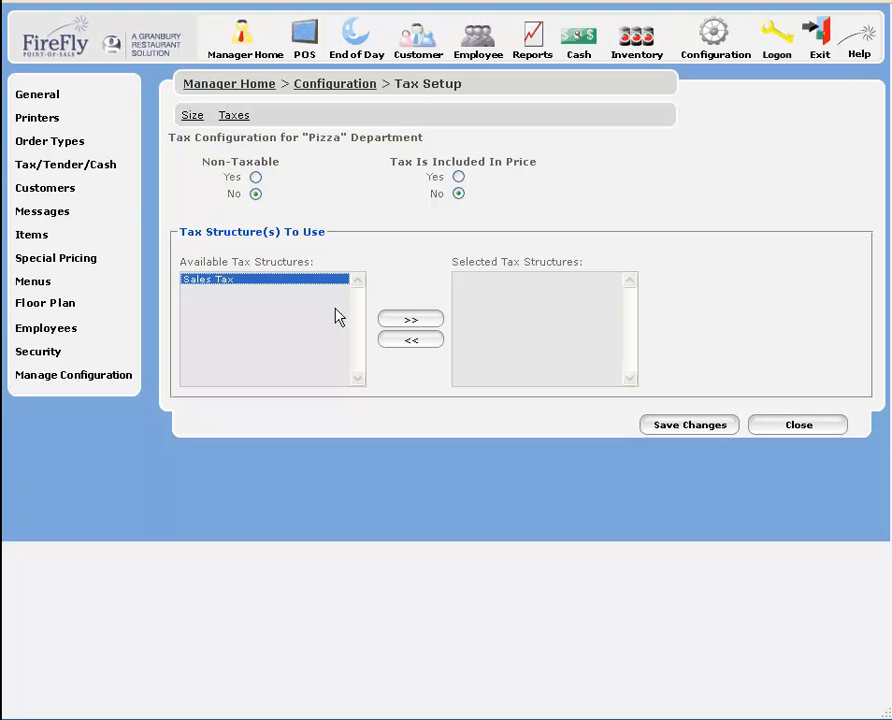
click(405, 321)
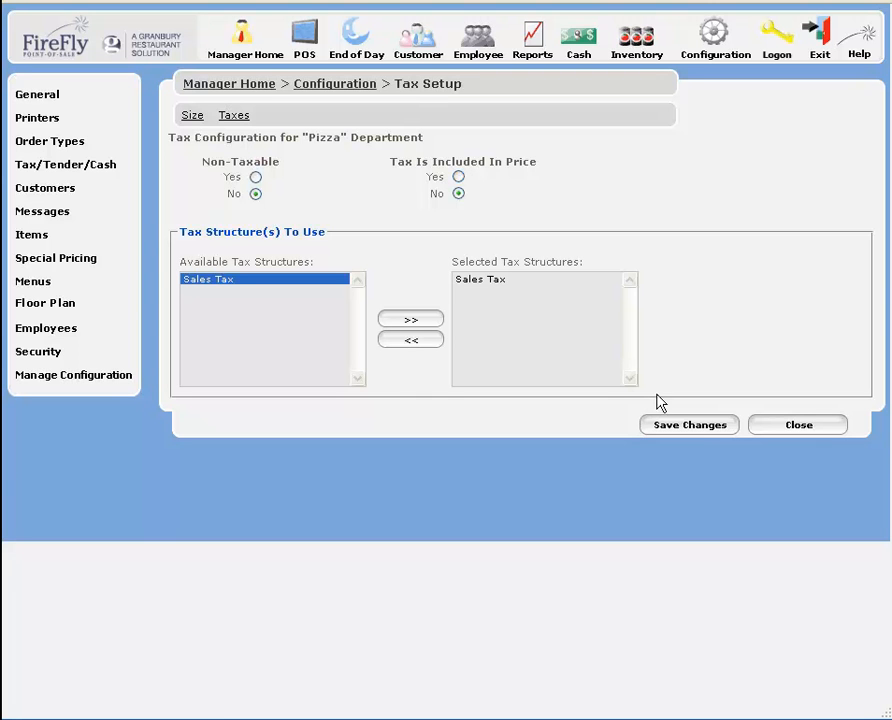
click(701, 432)
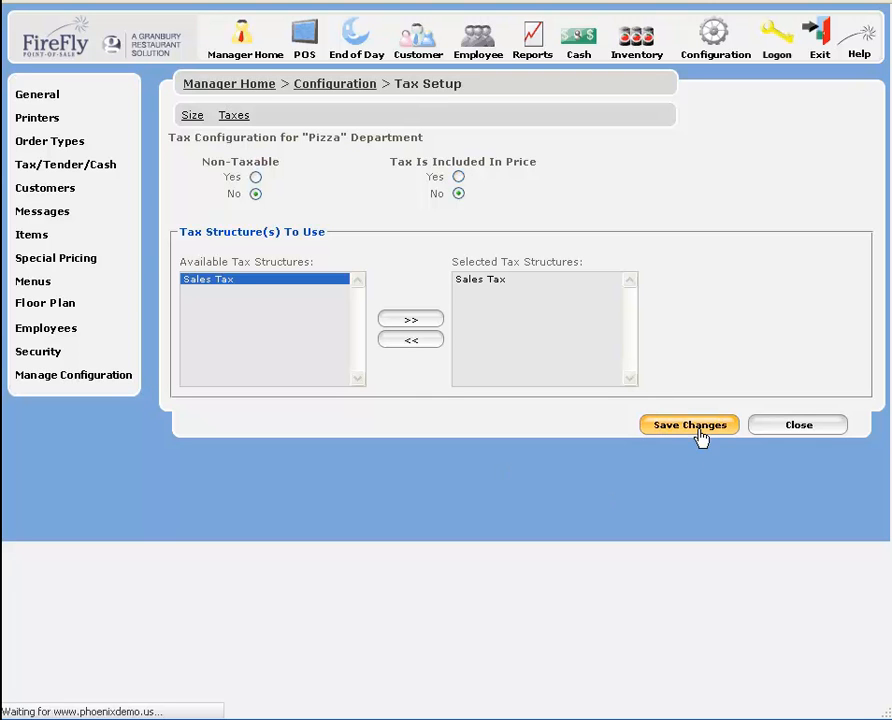
click(797, 430)
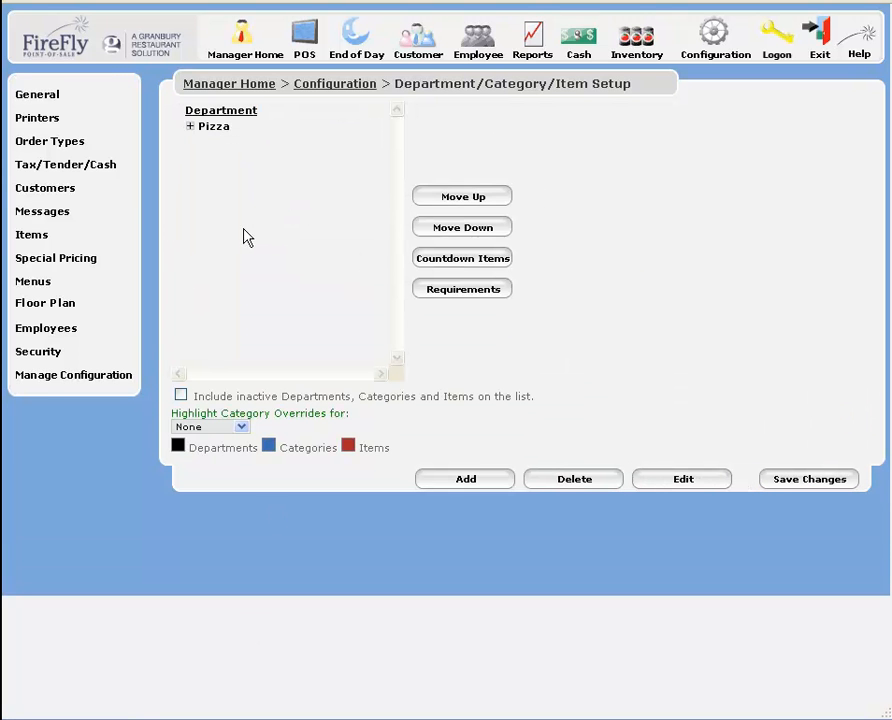